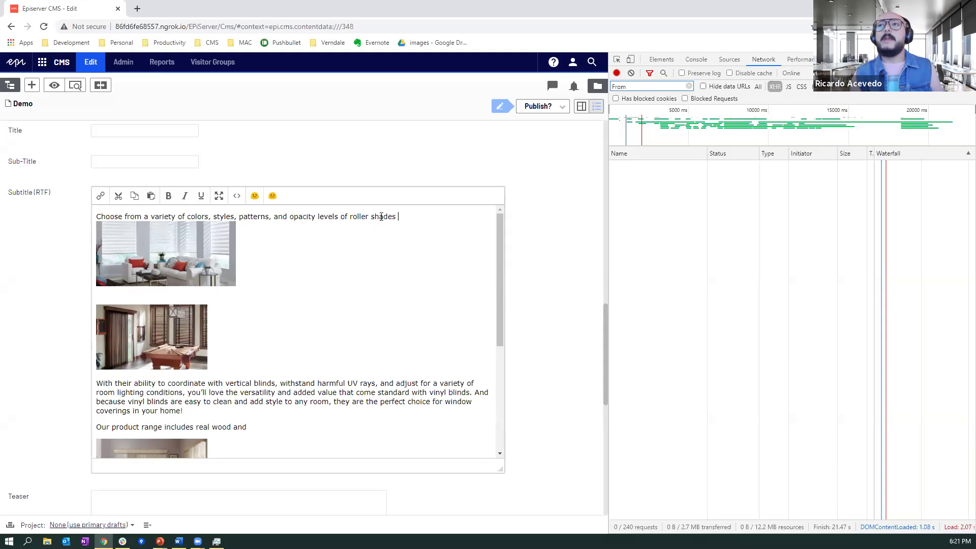
# Try to look up related images for the roller shades sentence in the Subtitle (RTF) text, then dismiss the image picker
pyautogui.moveTo(397, 217); pyautogui.dragTo(282, 217)
pyautogui.moveTo(401, 217); pyautogui.dragTo(97, 217)
pyautogui.scroll(4, 271, 225)
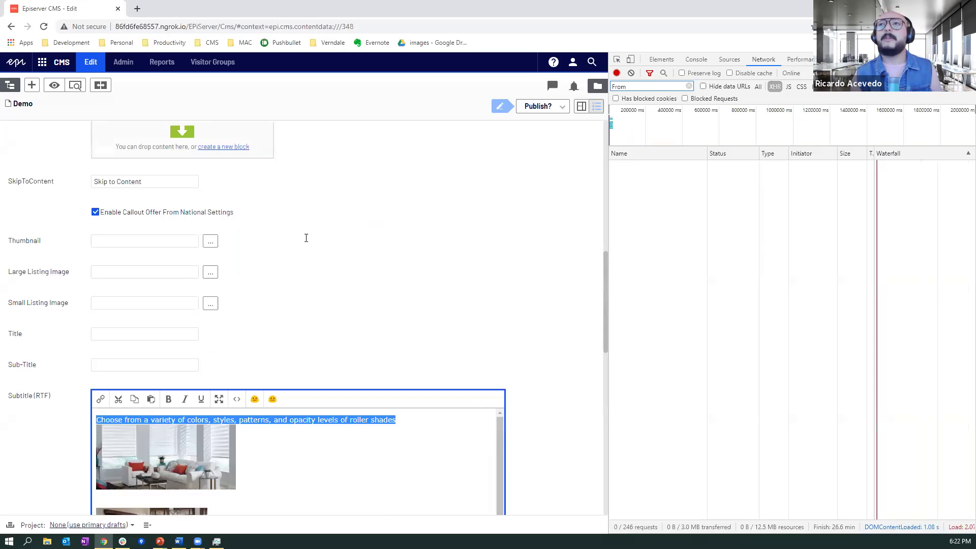
pyautogui.scroll(-6, 345, 379)
pyautogui.scroll(4, 450, 275)
pyautogui.rightClick(338, 268)
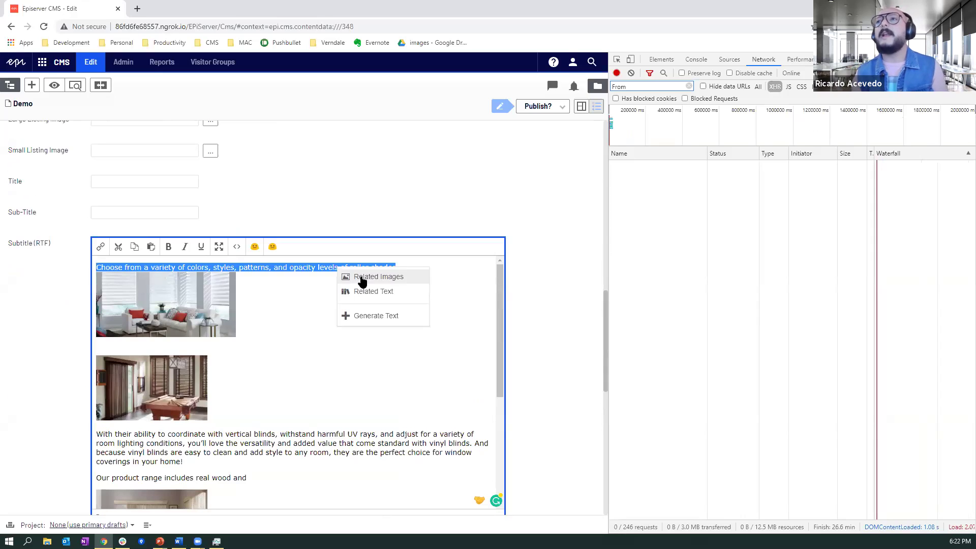
pyautogui.click(363, 279)
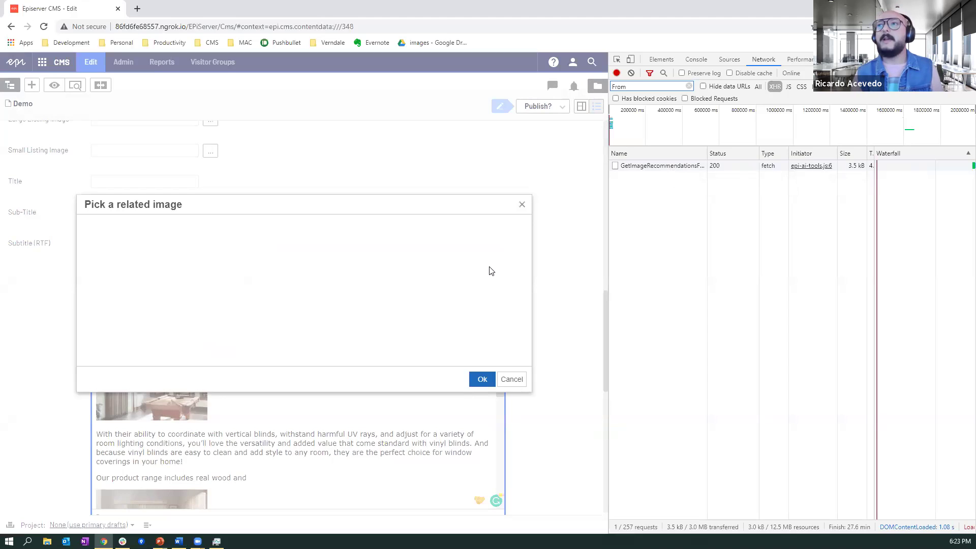
pyautogui.click(511, 379)
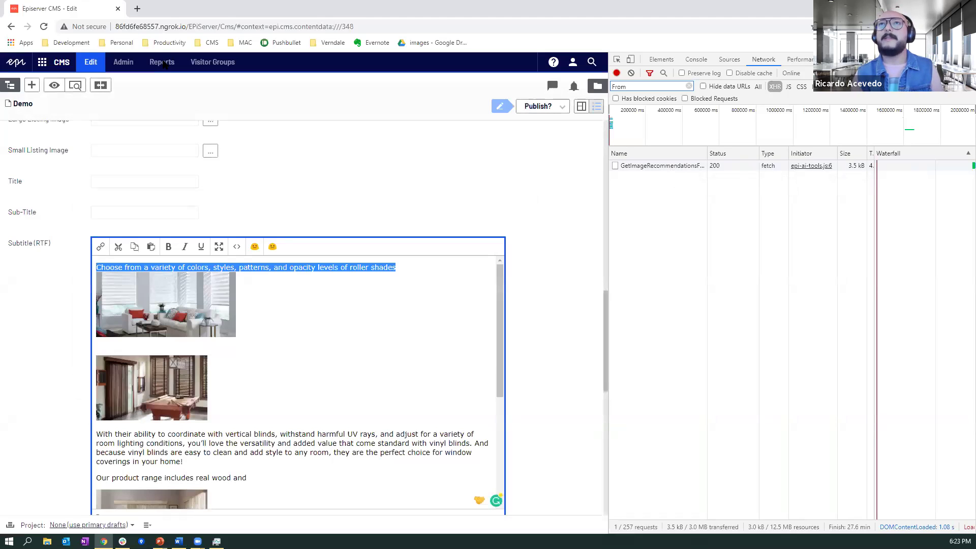
# Reload the Demo page, return to its Content properties and enlarge the Subtitle (RTF) editor
pyautogui.click(44, 27)
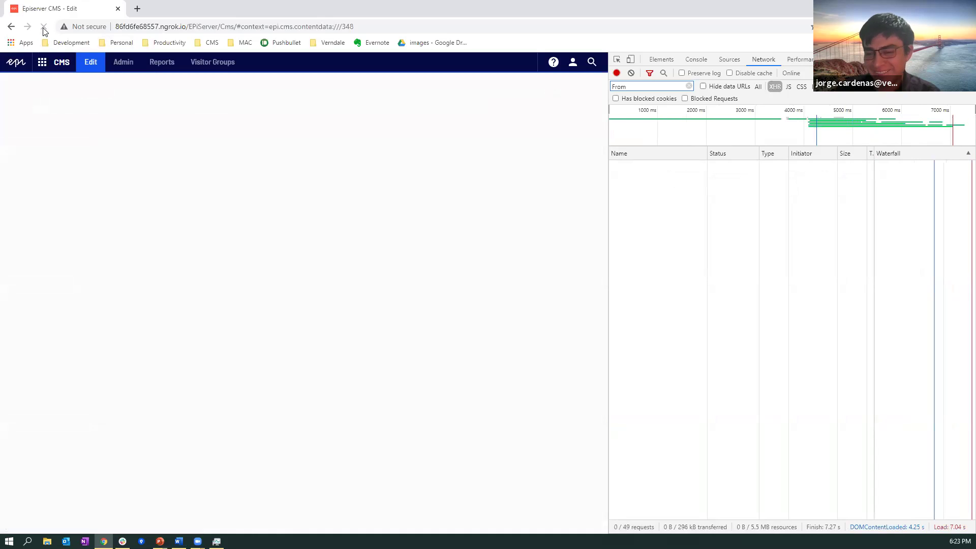
pyautogui.click(44, 26)
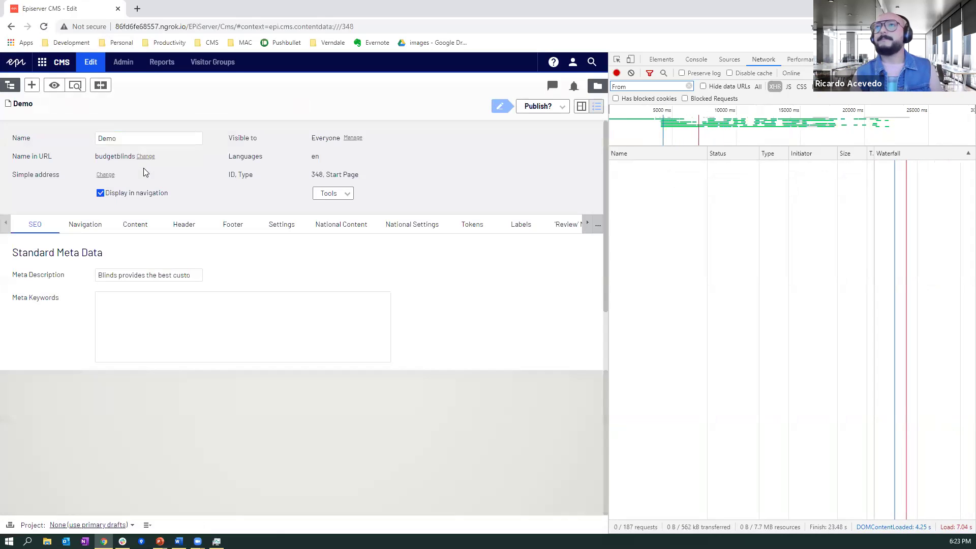
pyautogui.click(137, 228)
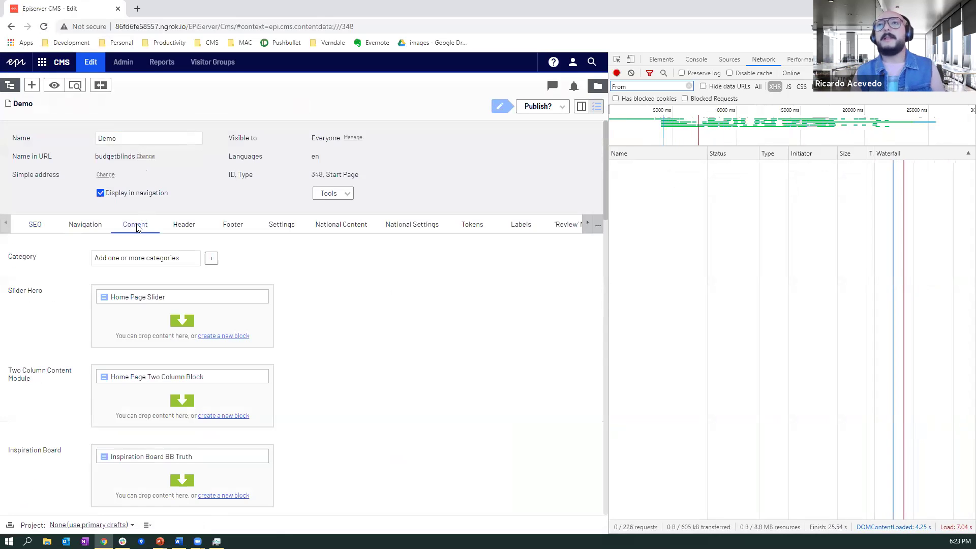
pyautogui.scroll(-5, 456, 331)
pyautogui.scroll(-9, 456, 331)
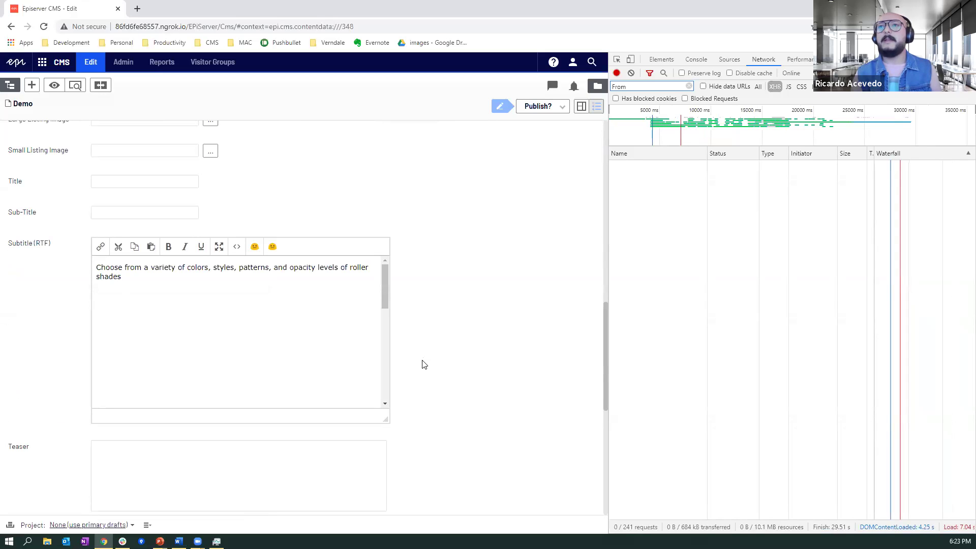
pyautogui.scroll(-3, 369, 328)
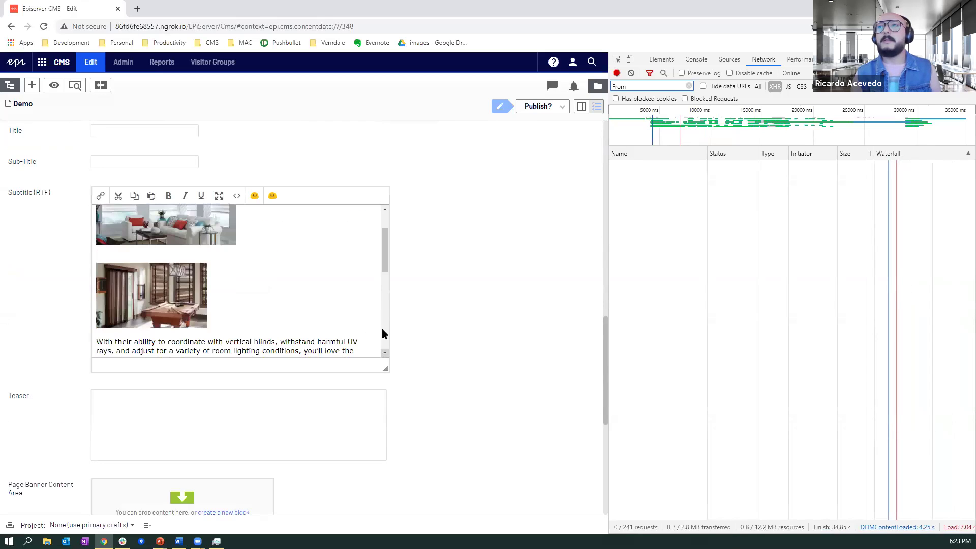
pyautogui.moveTo(383, 368); pyautogui.dragTo(459, 415)
# Look up related images for the sentence "Choose from a variety of colors, styles, patterns, and opacity levels of roller shades" without inserting one
pyautogui.click(406, 220)
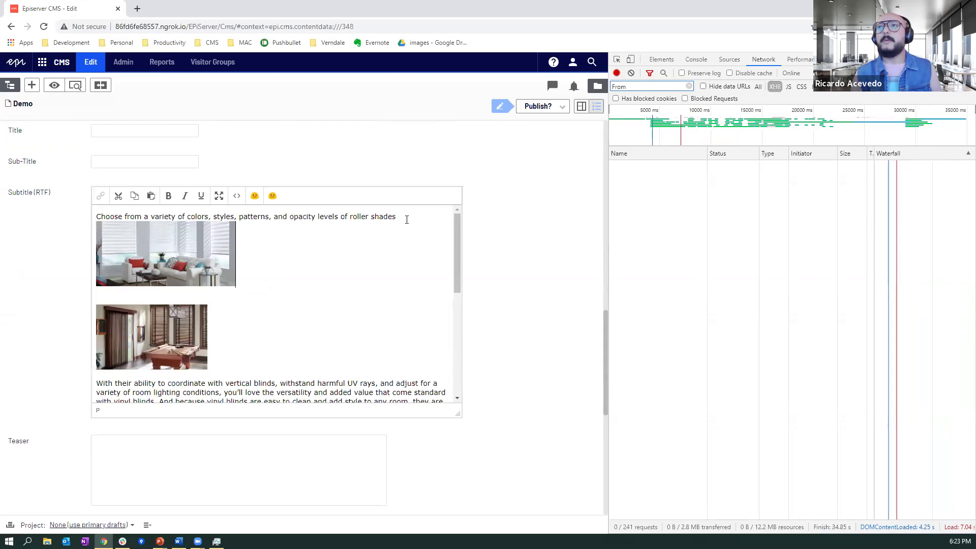
pyautogui.moveTo(196, 215); pyautogui.dragTo(98, 217)
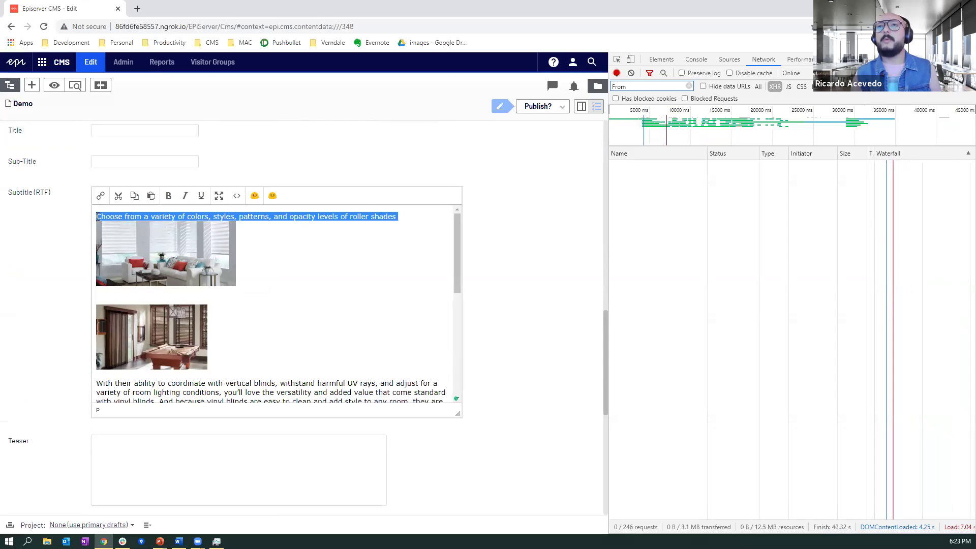
pyautogui.rightClick(154, 219)
pyautogui.click(183, 228)
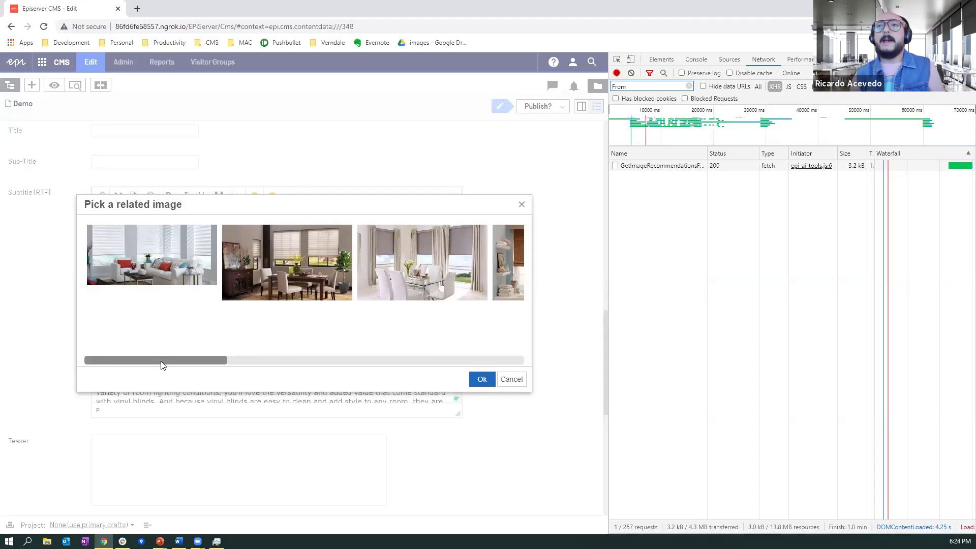
pyautogui.click(511, 381)
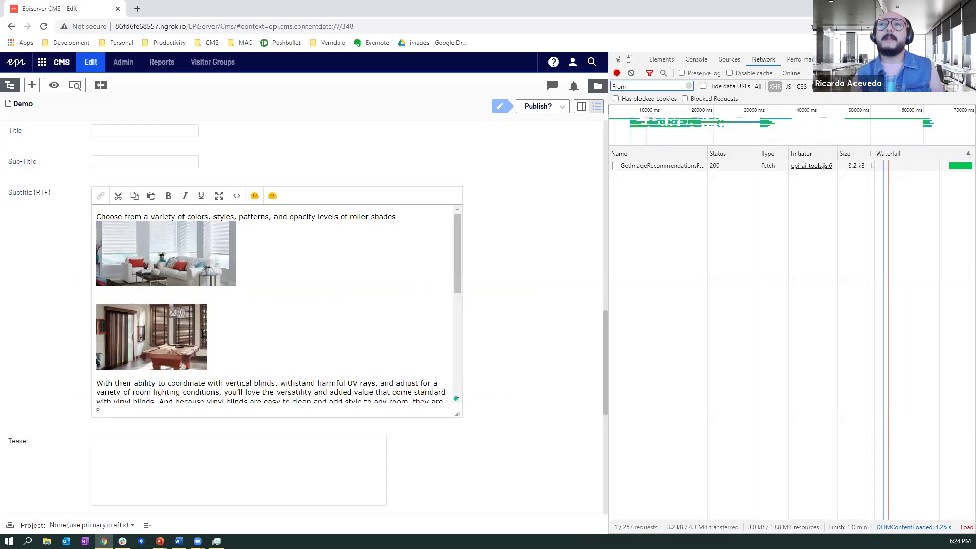
# Look up images related to the pool table picture in the Subtitle (RTF) text, then close the picker without inserting one
pyautogui.click(172, 340)
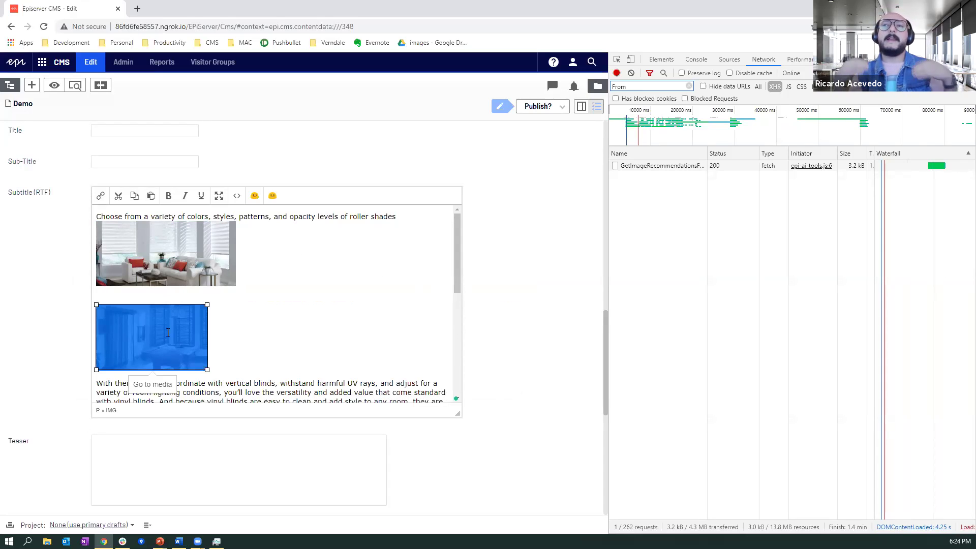
pyautogui.rightClick(168, 332)
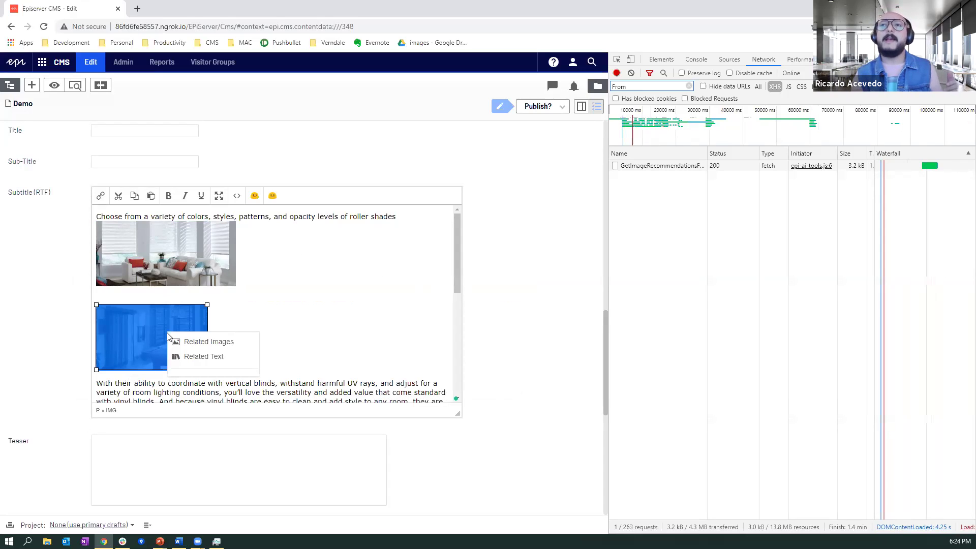
pyautogui.click(188, 343)
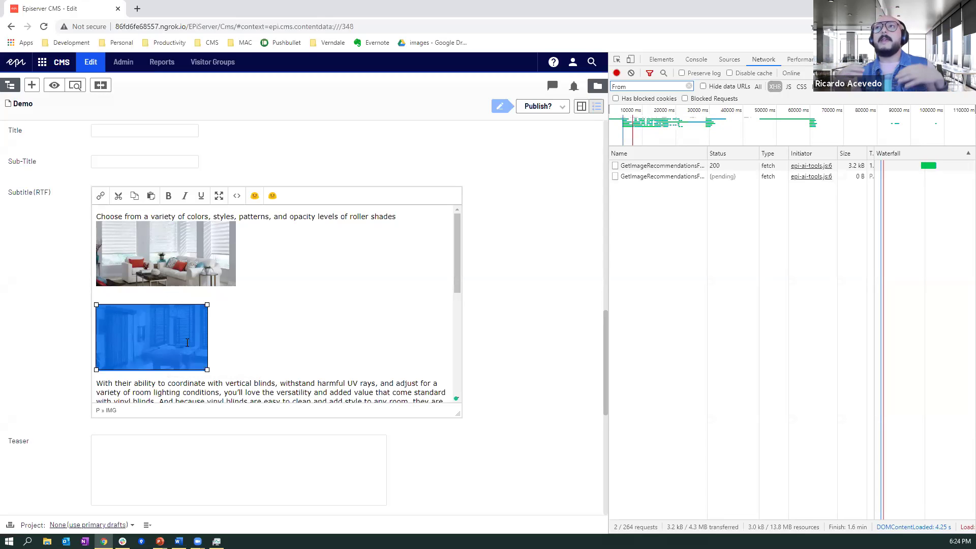
pyautogui.click(186, 344)
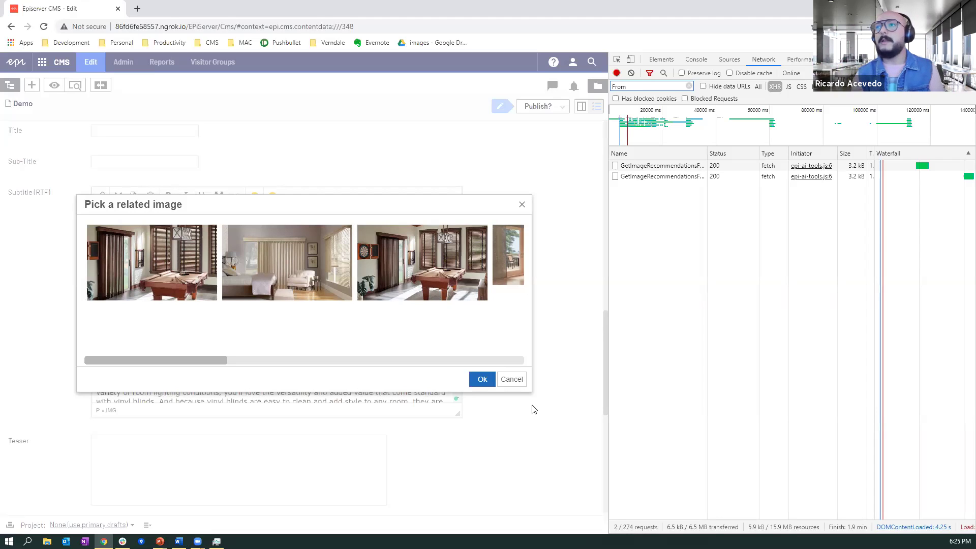
pyautogui.click(511, 379)
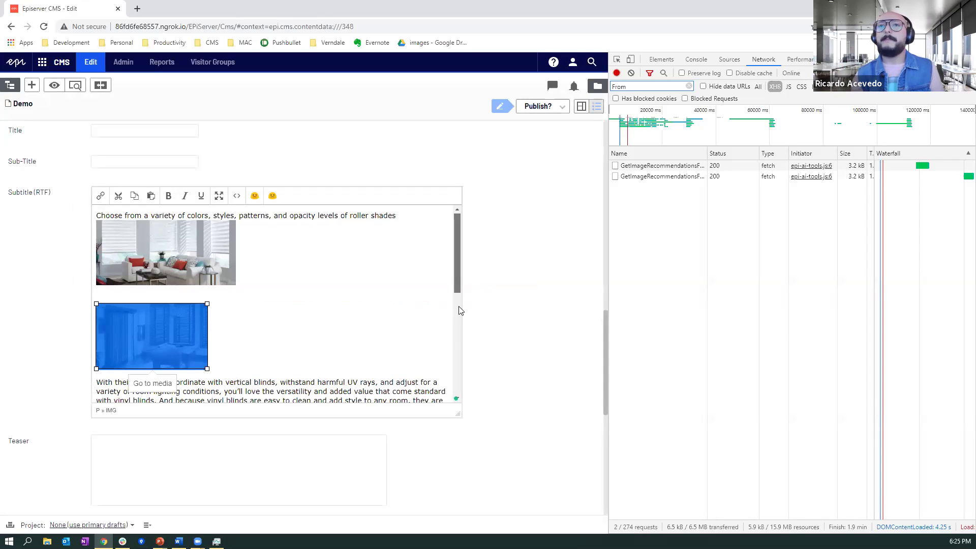
# Generate text suggestions from the phrase "Our product range includes real wood and" and review them without inserting any
pyautogui.scroll(-2, 457, 286)
pyautogui.scroll(-1, 343, 343)
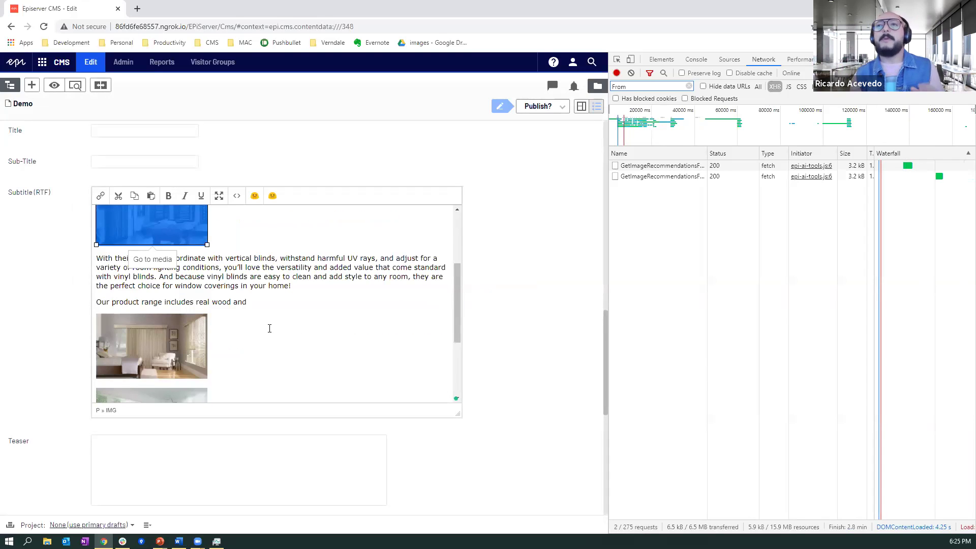
pyautogui.click(251, 303)
pyautogui.moveTo(137, 302); pyautogui.dragTo(96, 303)
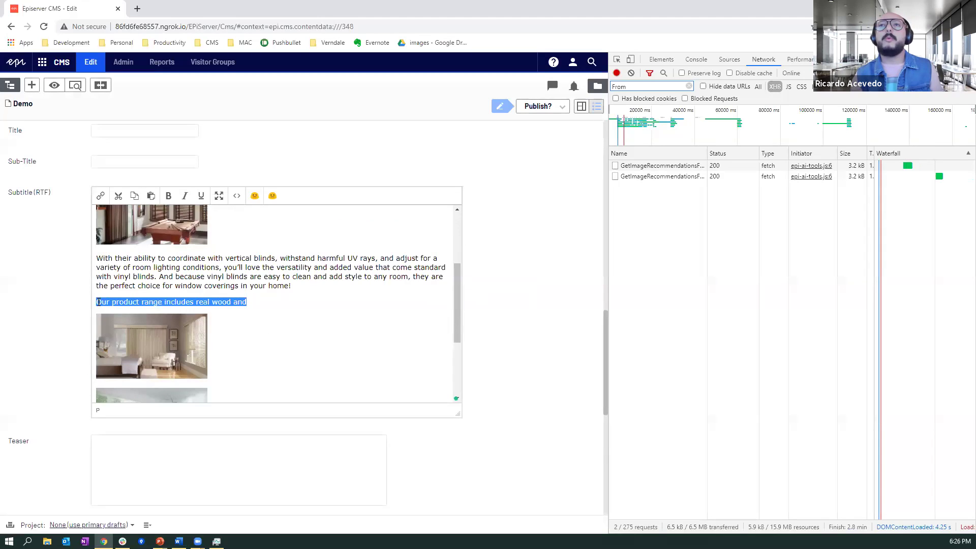
pyautogui.rightClick(152, 303)
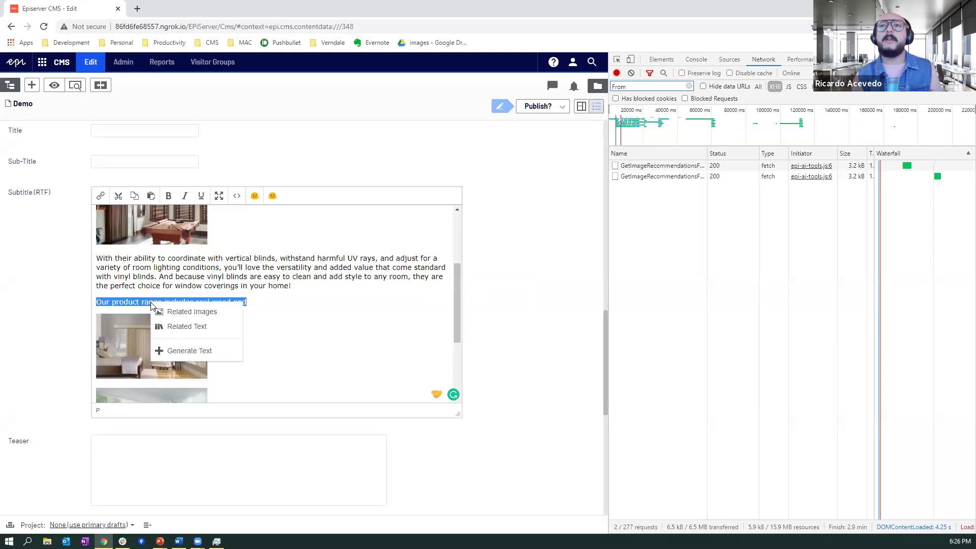
pyautogui.click(182, 353)
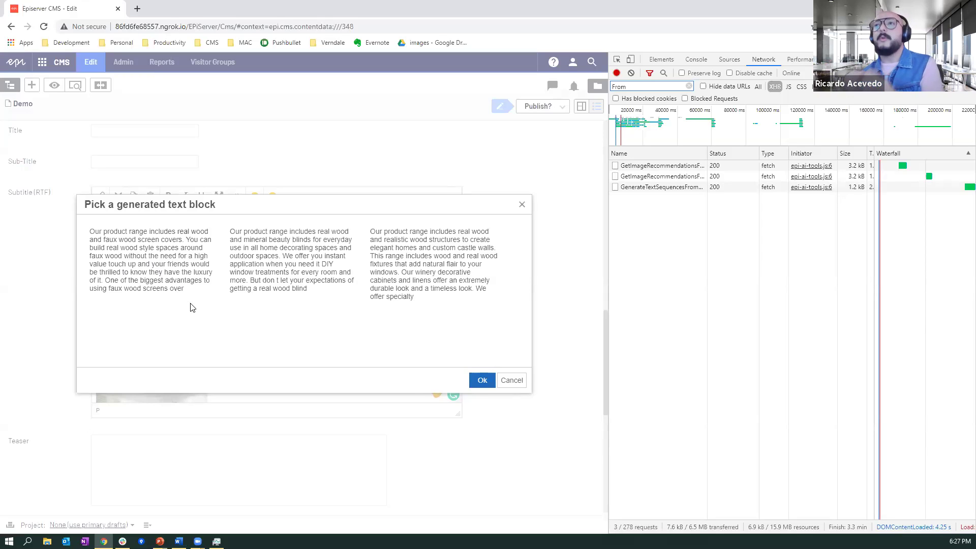
pyautogui.click(507, 381)
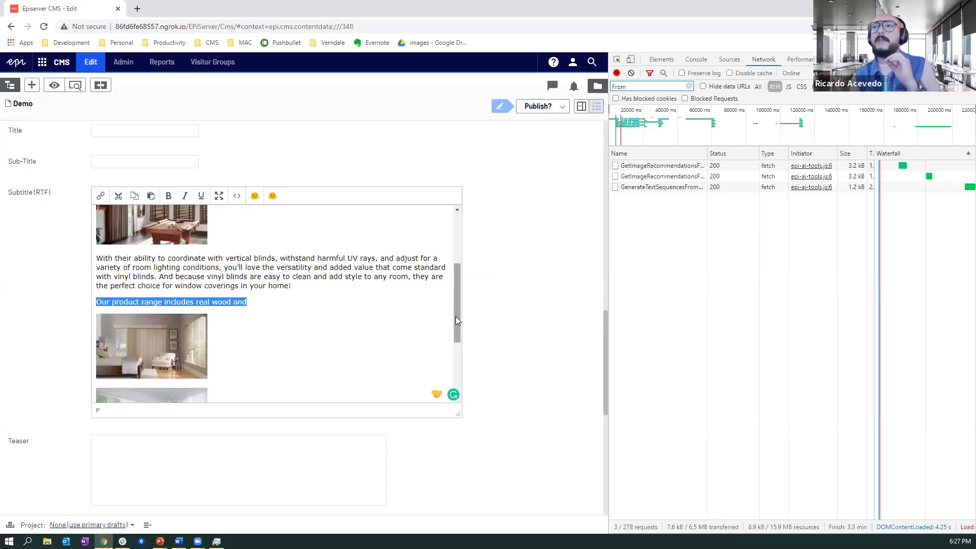
# Run the sentiment and emotion analyses on the paragraph about vertical and vinyl blinds
pyautogui.moveTo(456, 317); pyautogui.dragTo(458, 308)
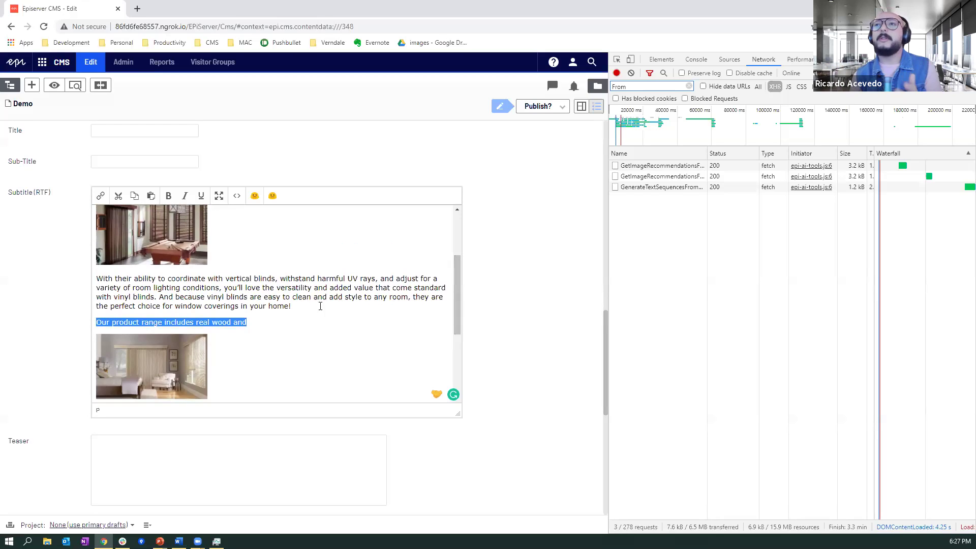
pyautogui.click(294, 307)
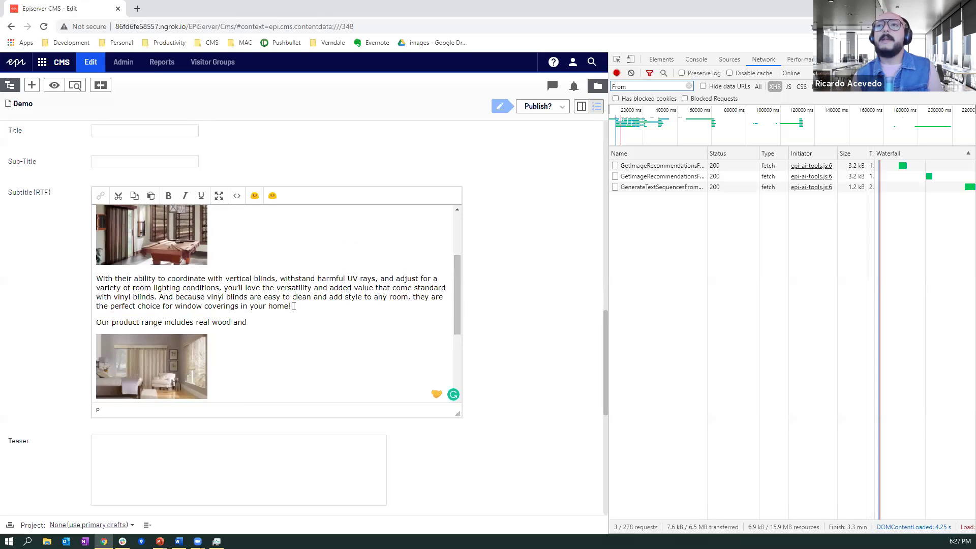
pyautogui.moveTo(294, 307); pyautogui.dragTo(96, 282)
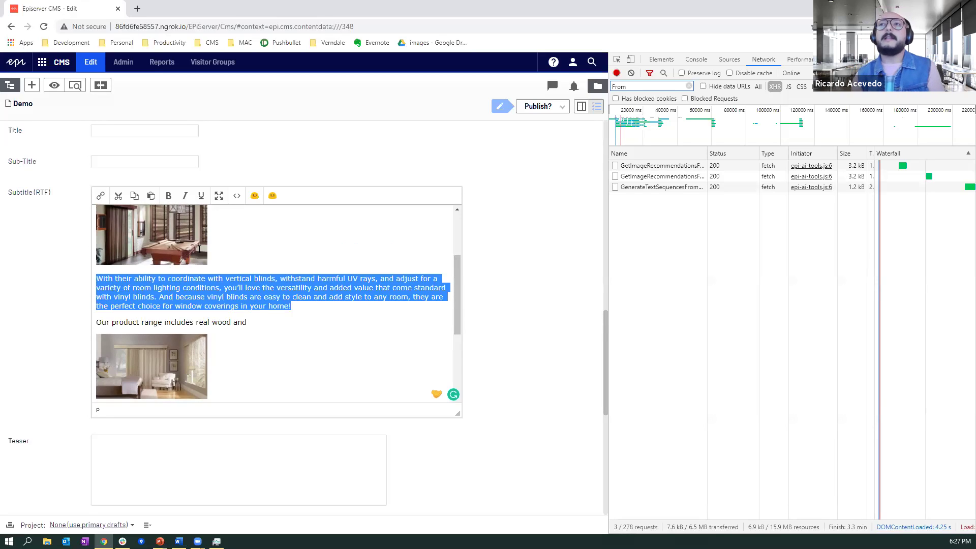
pyautogui.click(255, 196)
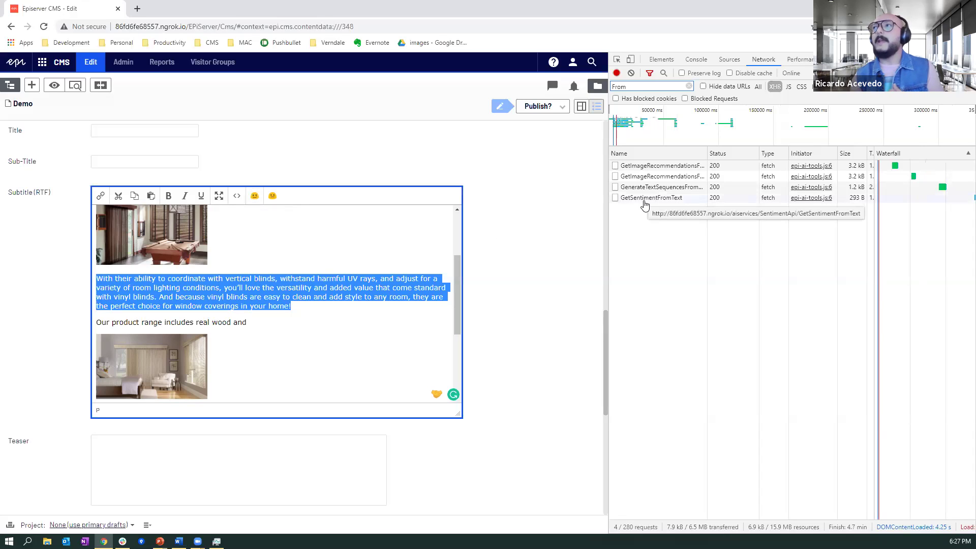
pyautogui.click(273, 197)
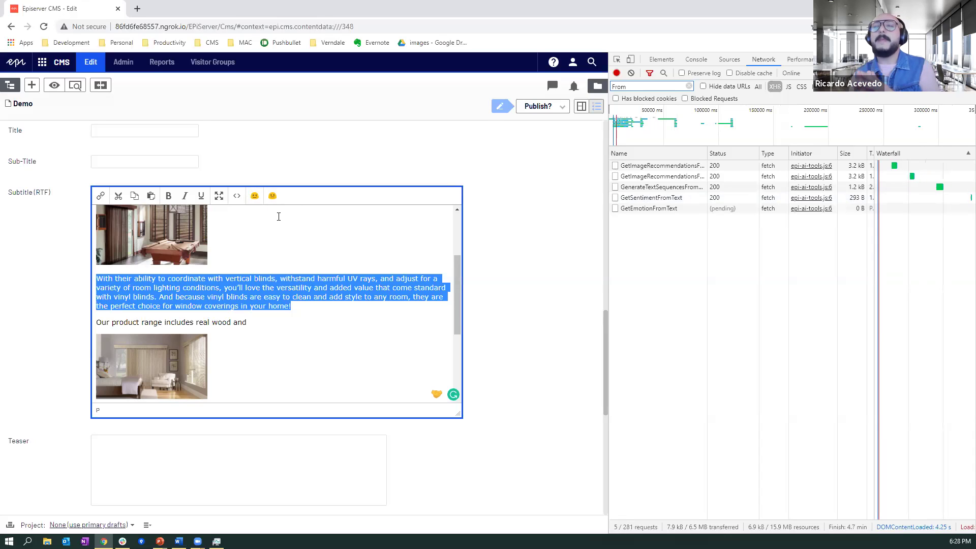